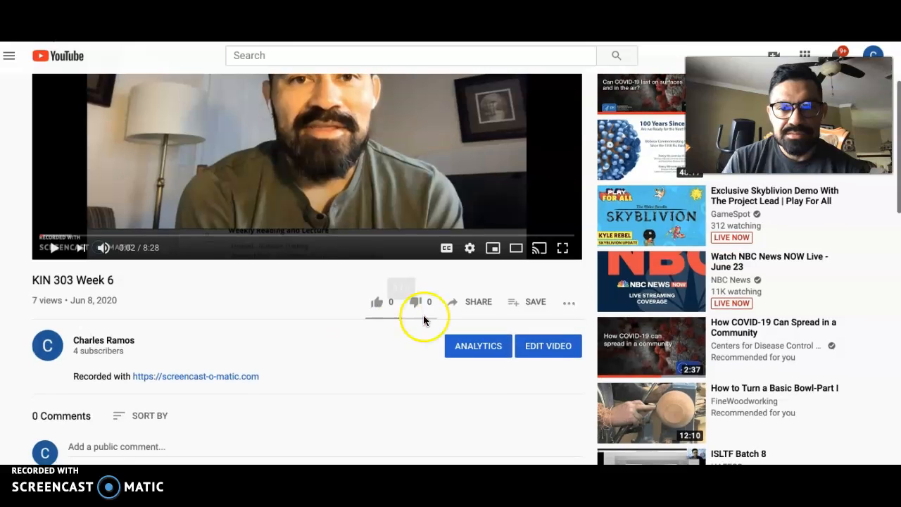
Step: Open the KIN 303 Week 6 video for editing in YouTube Studio
left_click(572, 277)
left_click(529, 347)
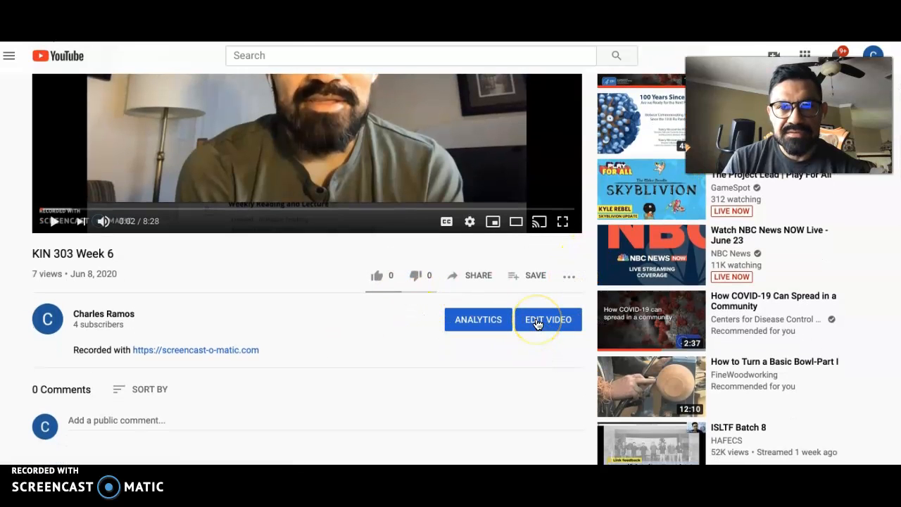
left_click(538, 322)
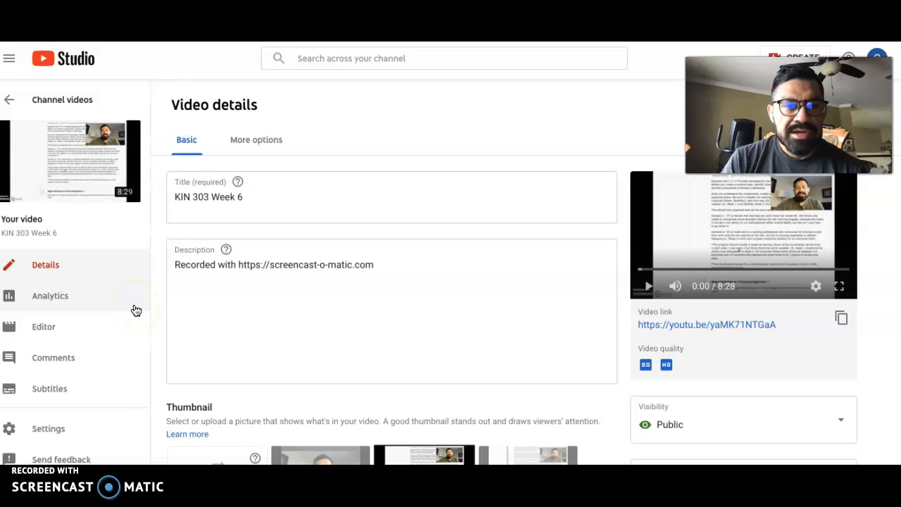
Step: Set the video language to English in the additional video details
scroll(233, 318, "down", 3)
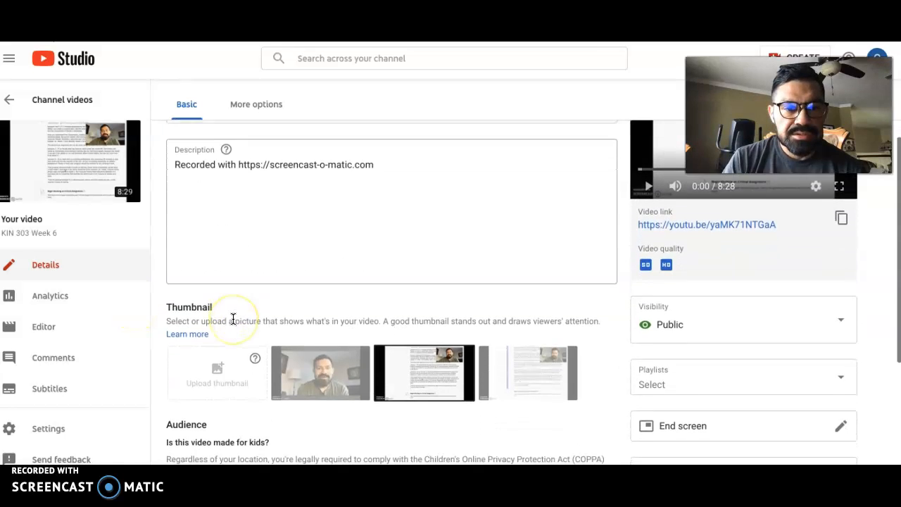
scroll(233, 318, "up", 3)
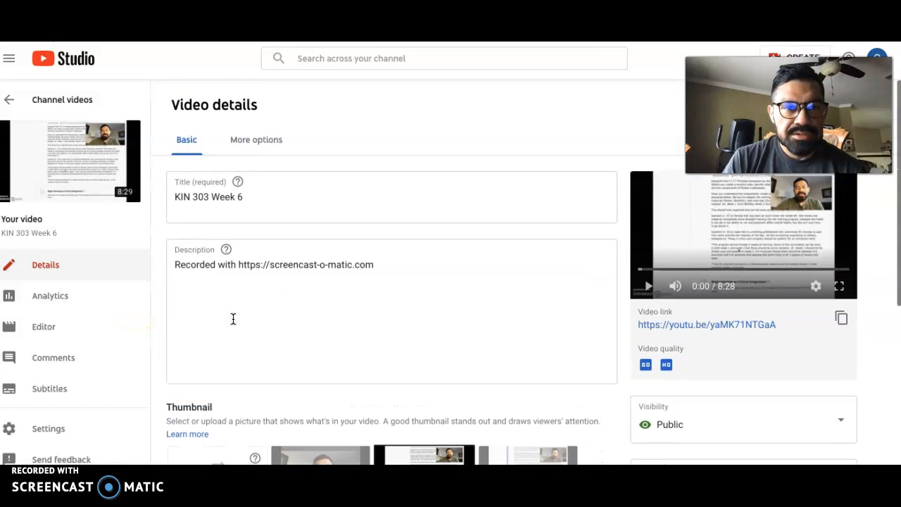
left_click(253, 140)
scroll(328, 278, "down", 3)
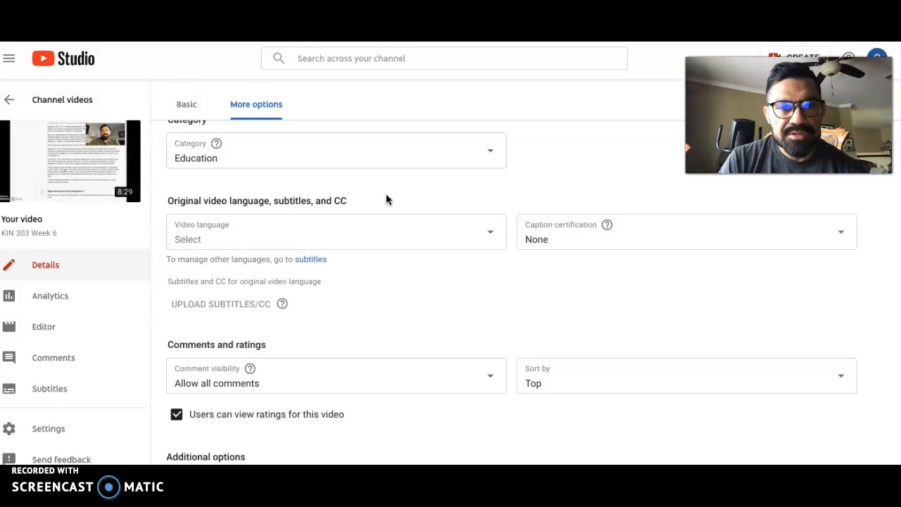
left_click(489, 234)
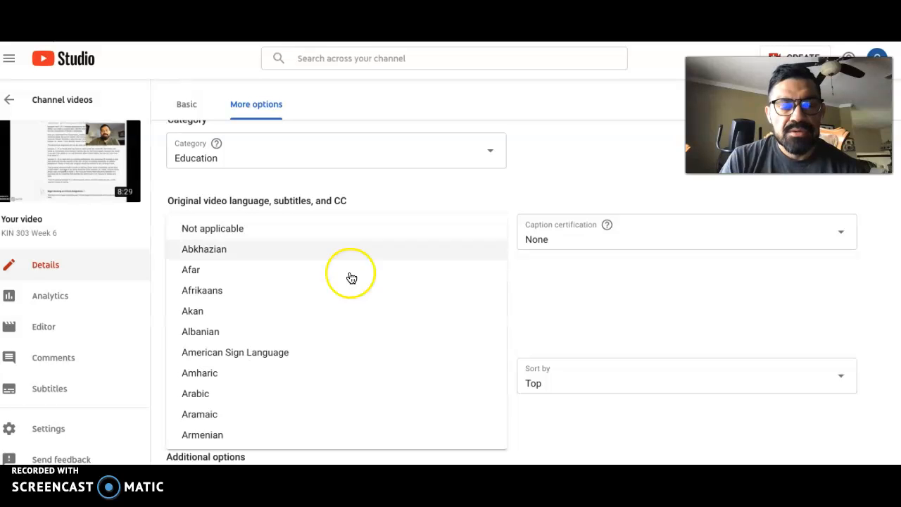
scroll(279, 408, "down", 3)
scroll(281, 408, "down", 5)
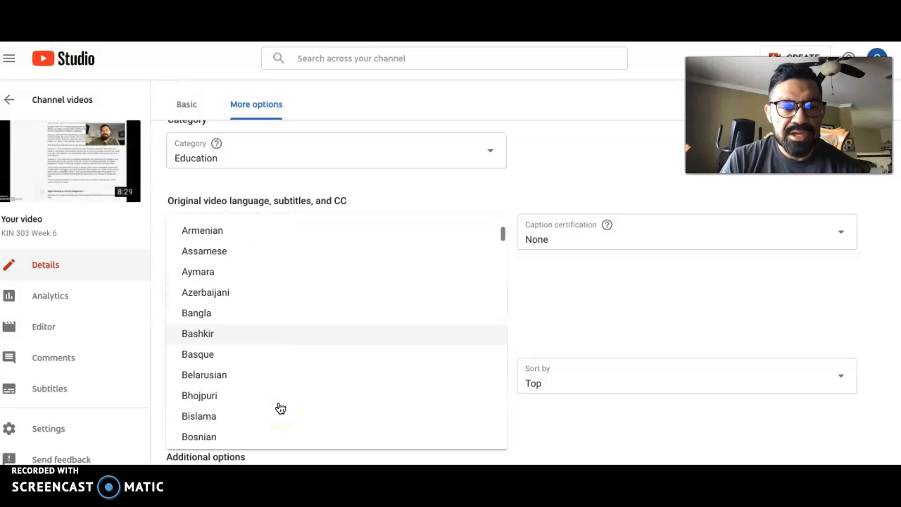
scroll(280, 409, "down", 5)
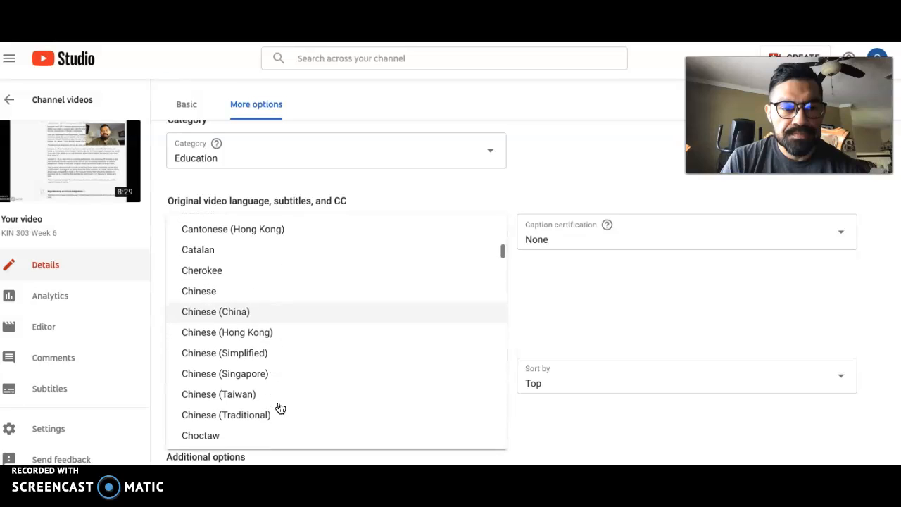
scroll(279, 409, "down", 2)
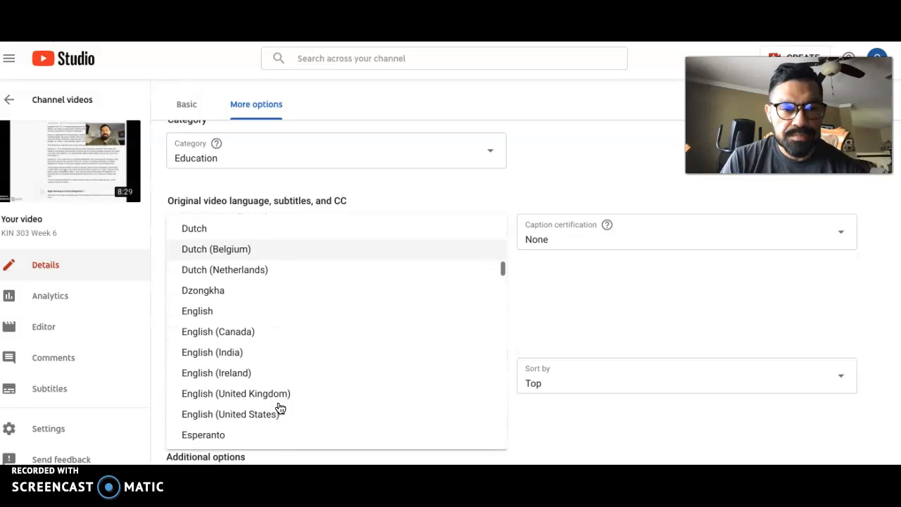
left_click(208, 301)
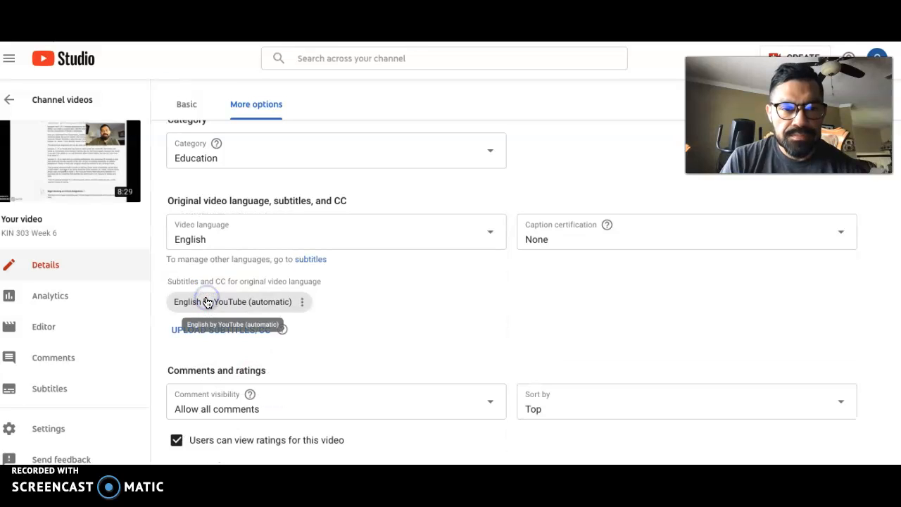
Step: Open the automatic English subtitles of the video for editing in Classic Studio
left_click(303, 303)
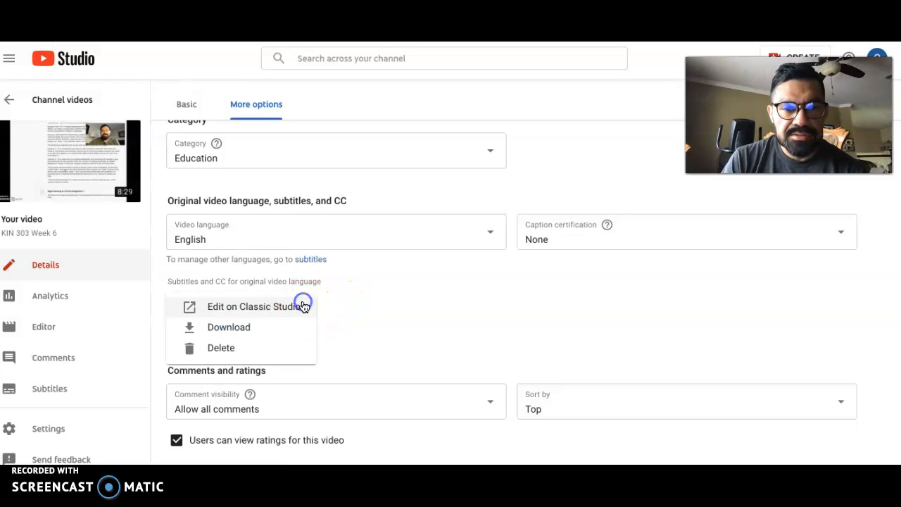
left_click(247, 312)
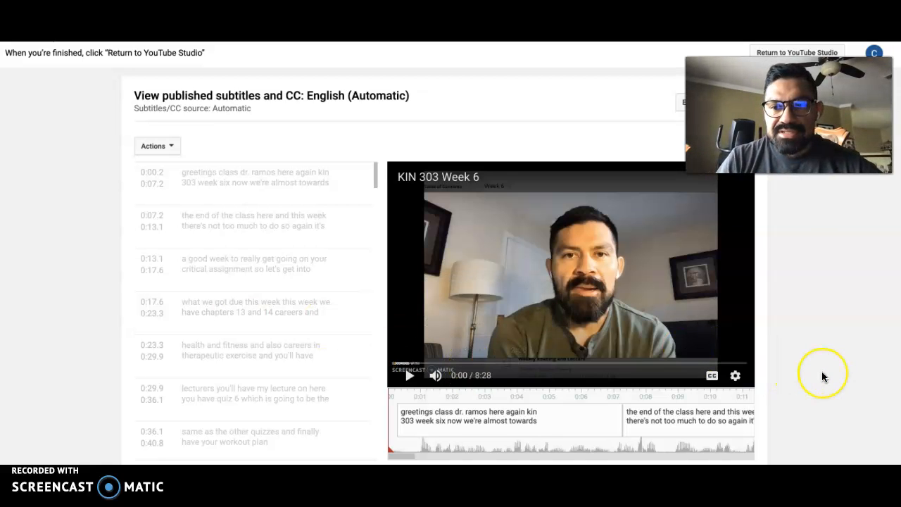
scroll(821, 372, "down", 1)
scroll(810, 350, "up", 1)
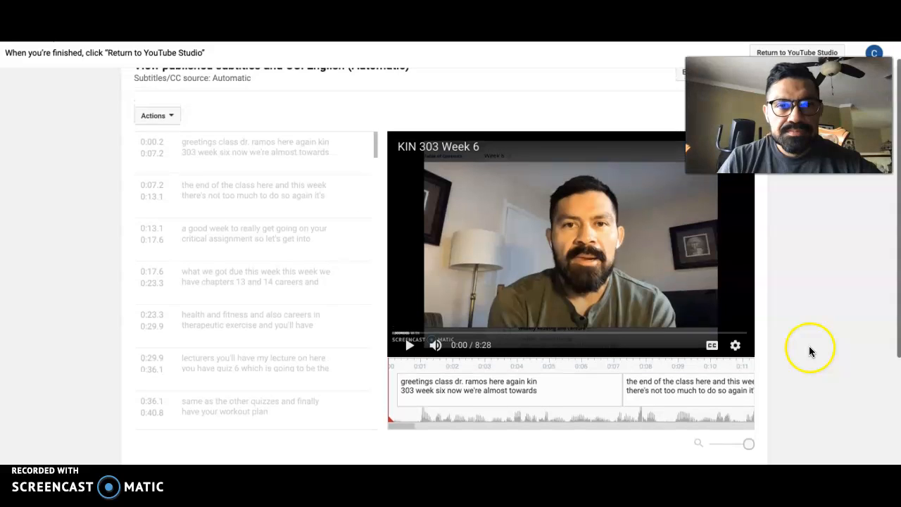
left_click(174, 124)
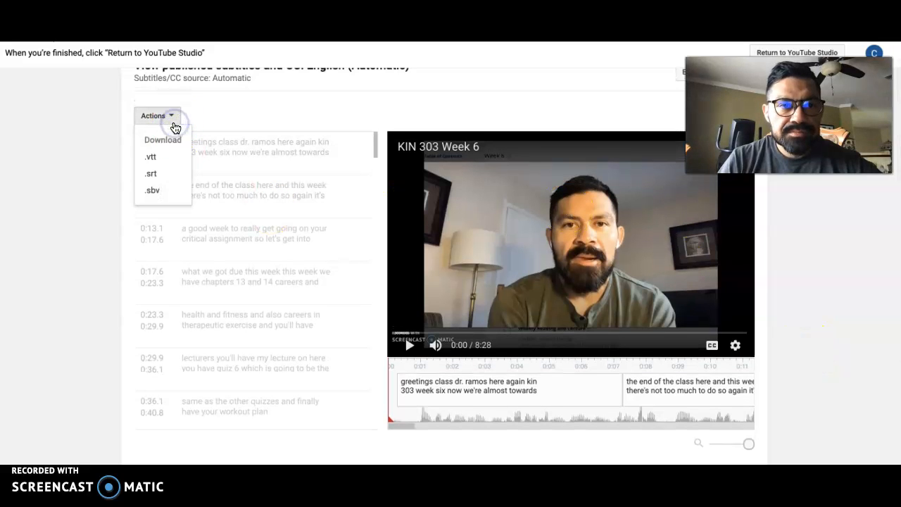
left_click(238, 117)
scroll(271, 133, "up", 1)
scroll(271, 134, "down", 1)
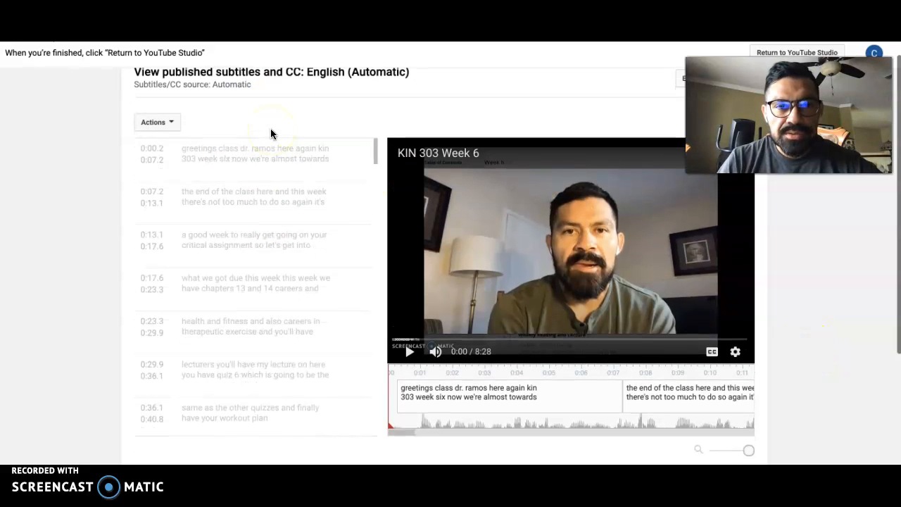
scroll(278, 156, "up", 1)
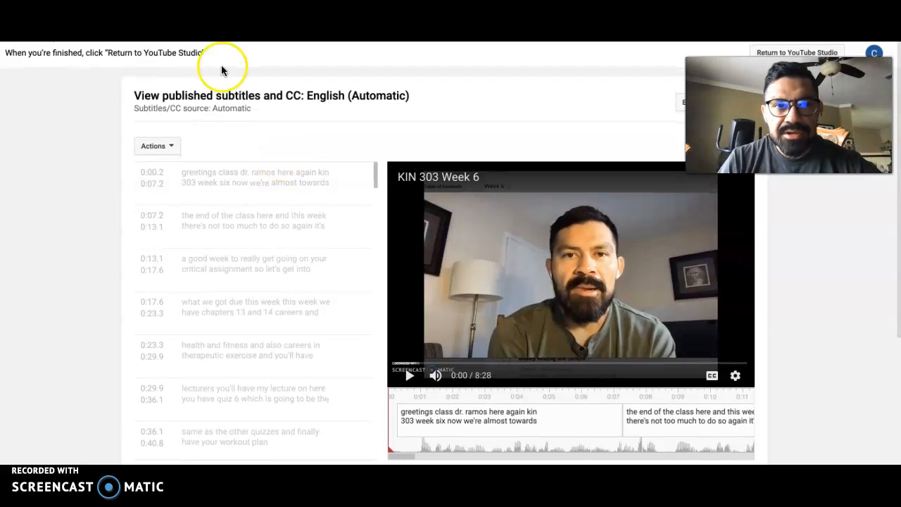
Step: Start editing the automatic English subtitles and look over the list of caption lines
key("ctrl+Right")
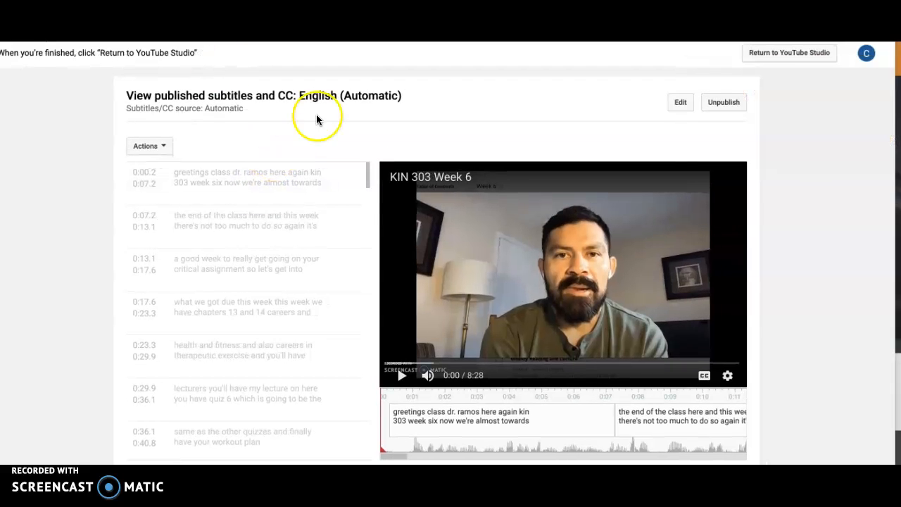
left_click(673, 107)
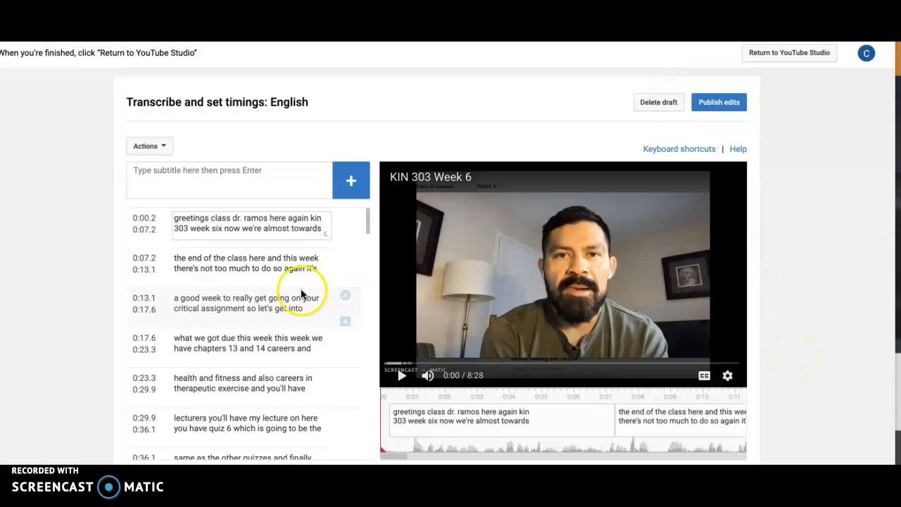
left_click(248, 228)
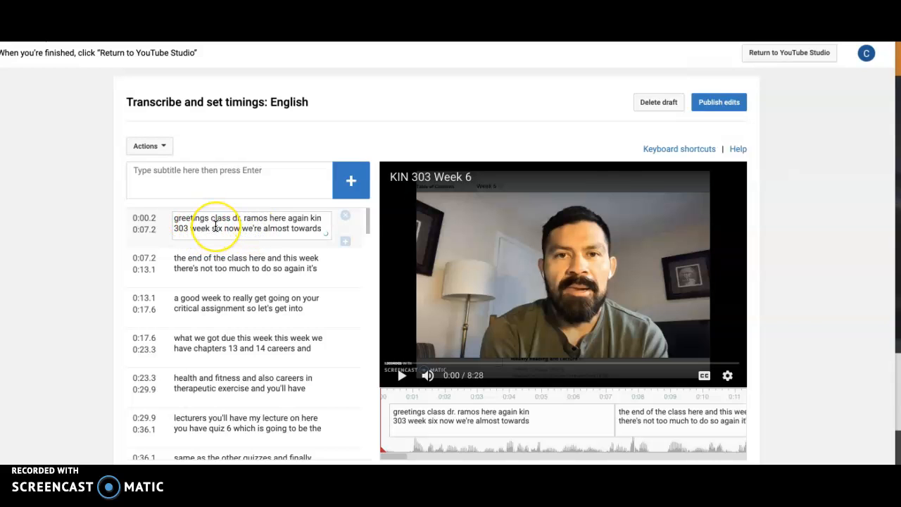
scroll(223, 327, "down", 2)
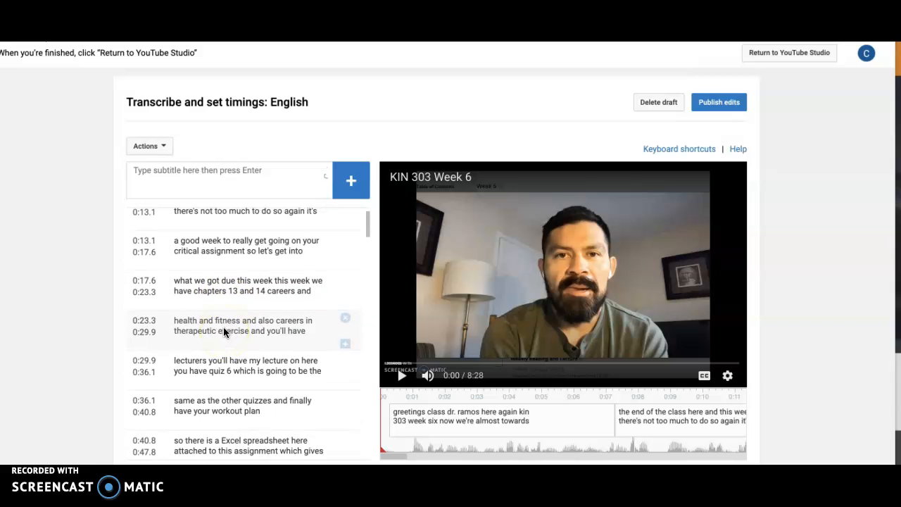
scroll(224, 329, "up", 2)
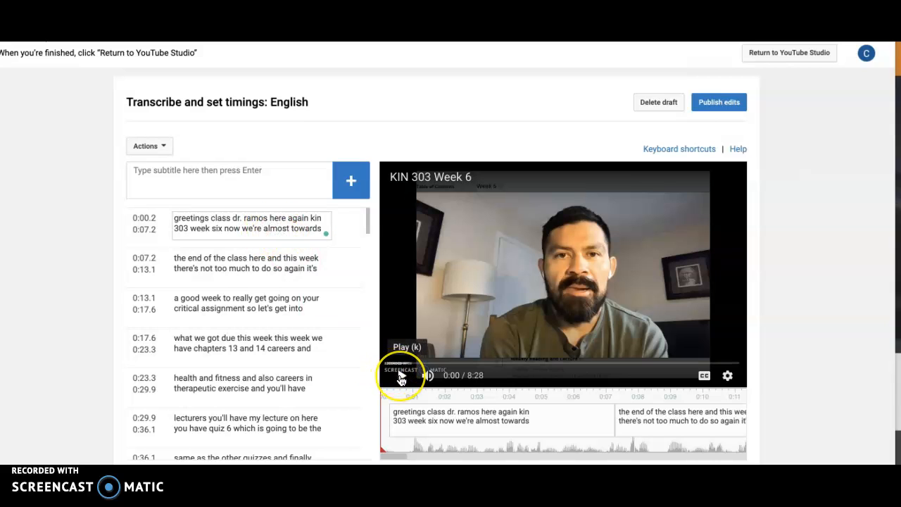
Step: Play the opening seconds of the video and capitalize "Greetings" and "Dr." in the first subtitle
left_click(401, 379)
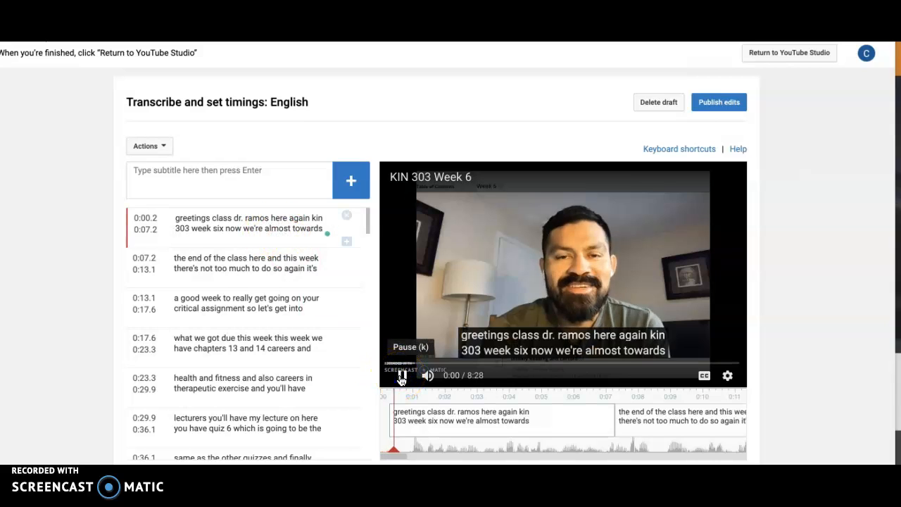
left_click(404, 377)
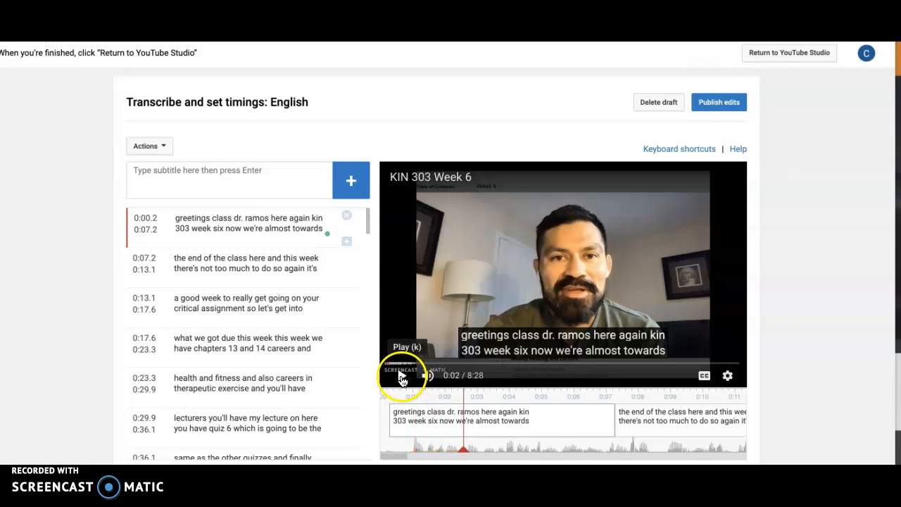
left_click(179, 217)
key("BackSpace")
type("G")
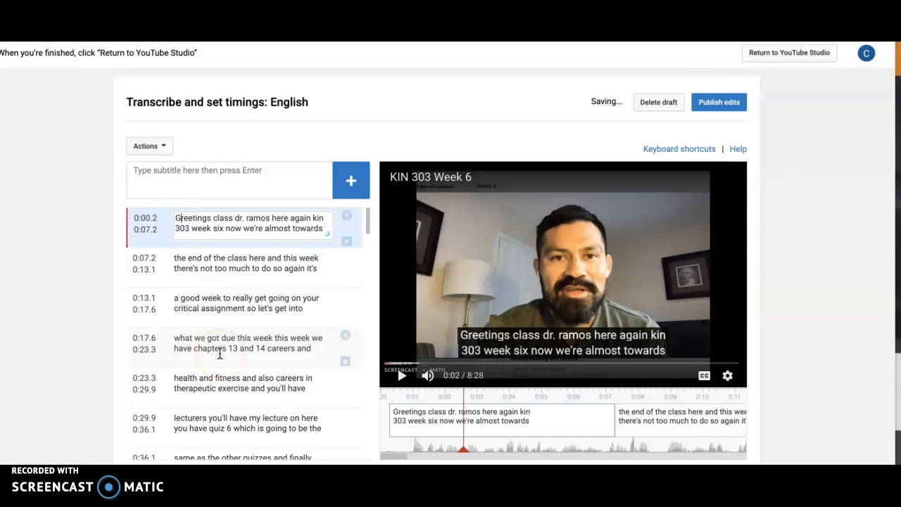
left_click(240, 219)
key("BackSpace")
type("D")
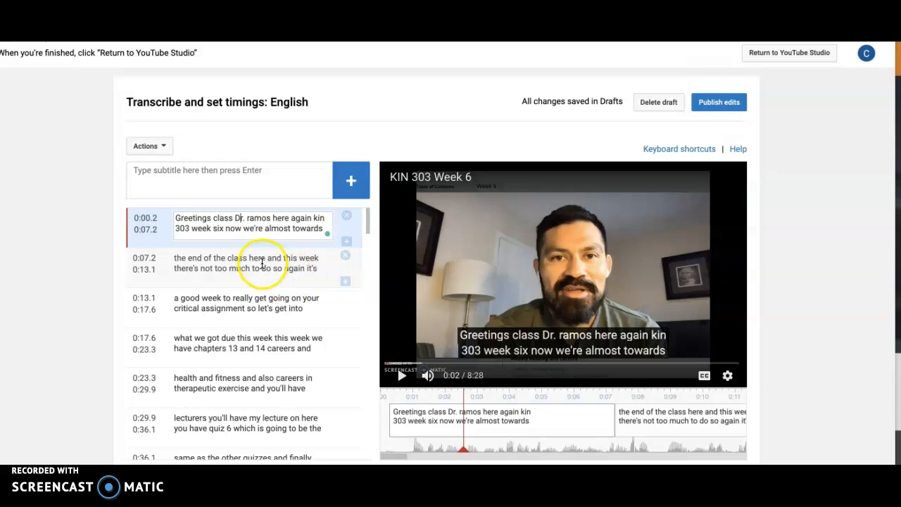
Step: Review the second subtitle, starting at 0:07.2, and its text in the video preview
left_click(262, 264)
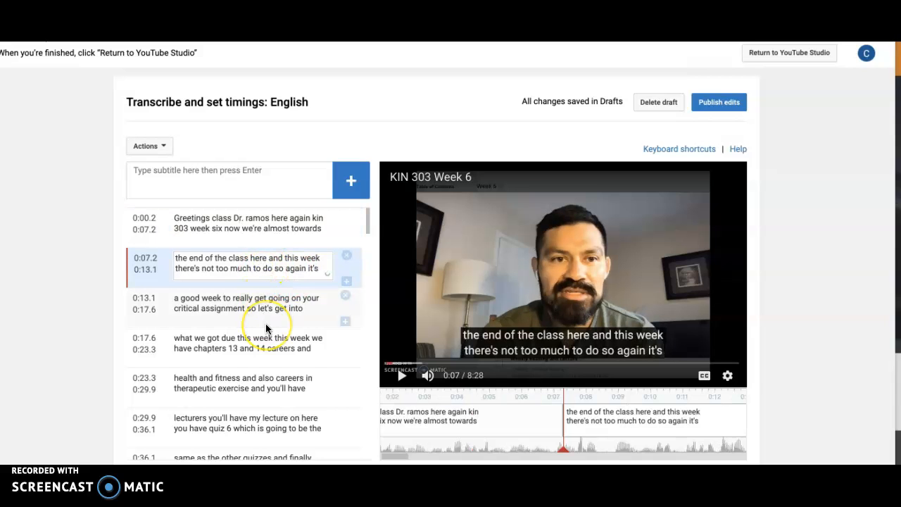
scroll(266, 324, "down", 1)
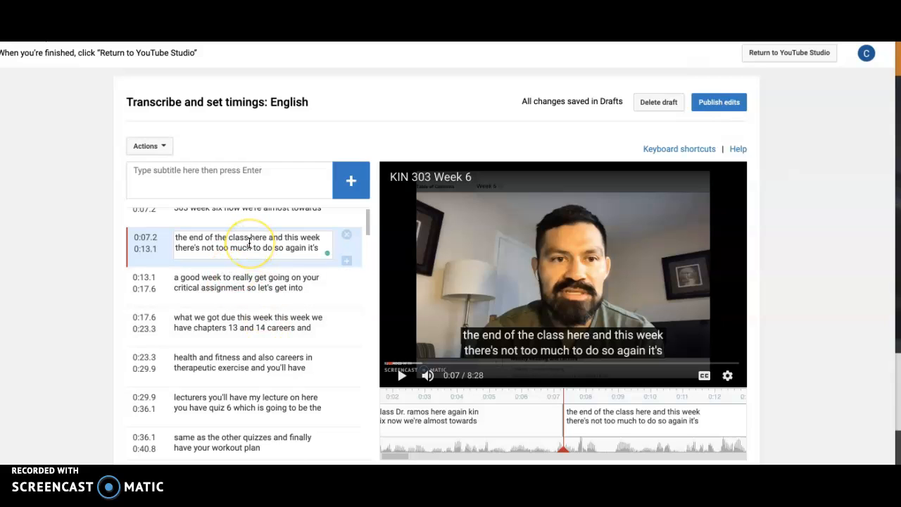
left_click(220, 243)
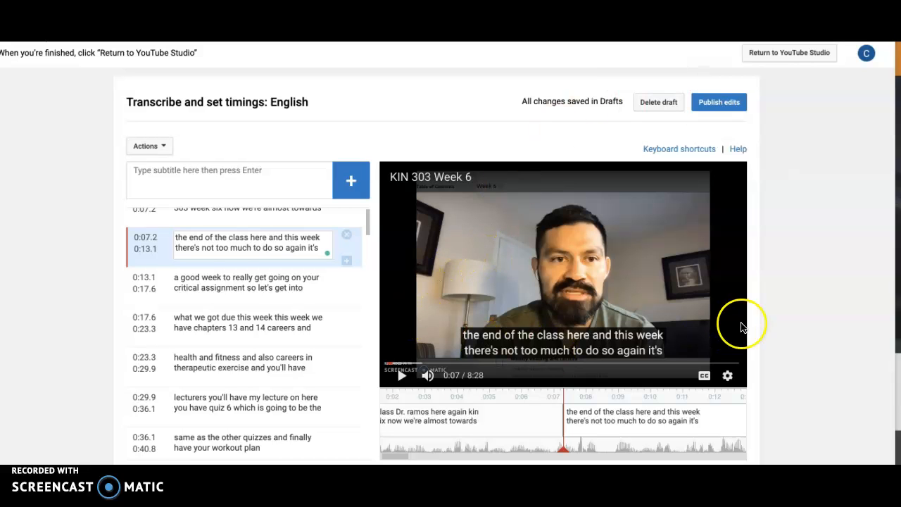
scroll(822, 355, "down", 3)
scroll(824, 360, "up", 3)
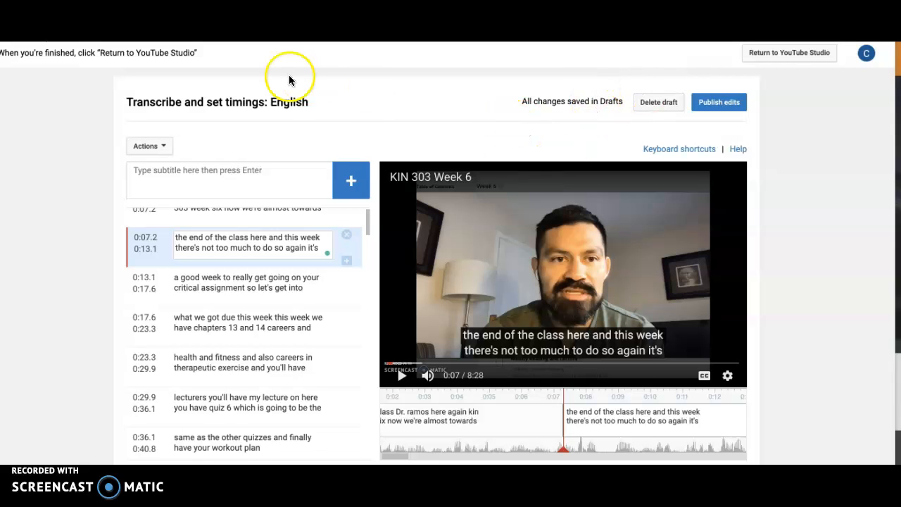
Step: Publish the subtitle edits and set English as the language spoken most in the video
left_click(719, 104)
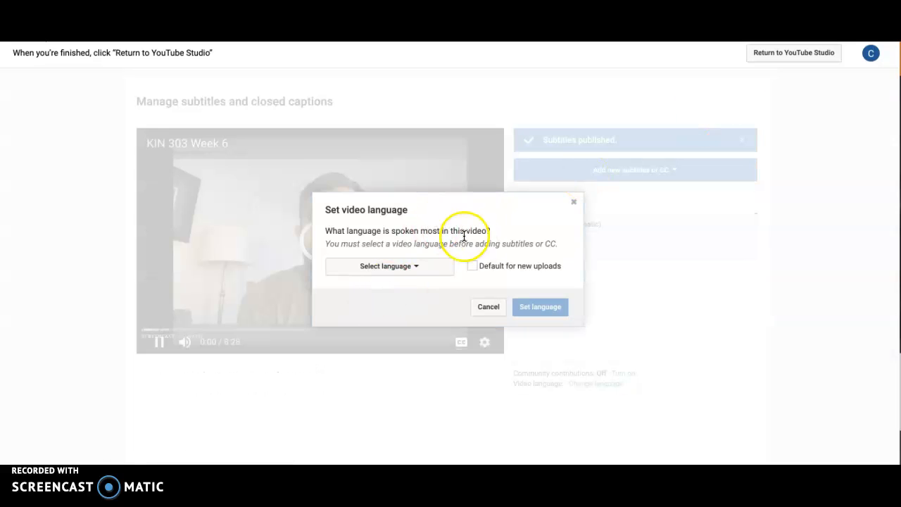
left_click(425, 272)
left_click(401, 286)
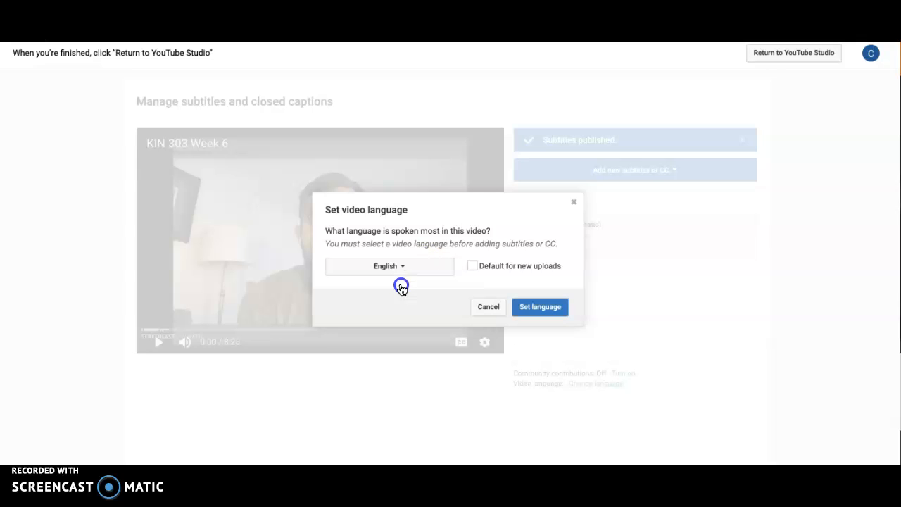
left_click(549, 314)
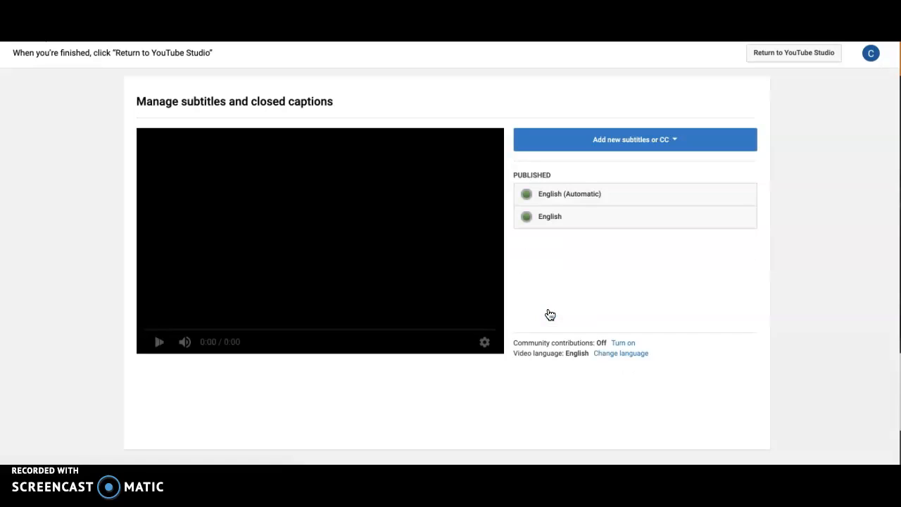
Step: Try switching the captions on and back off in the video preview
left_click(159, 343)
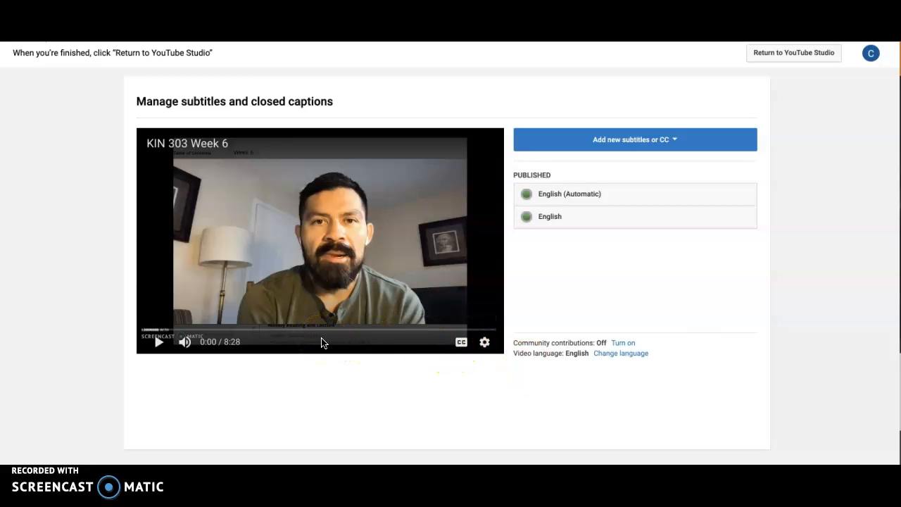
left_click(418, 278)
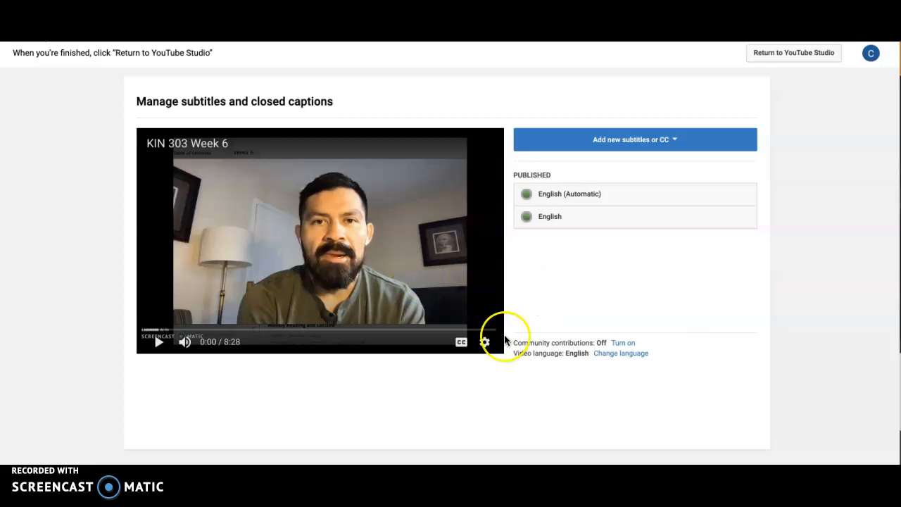
left_click(461, 343)
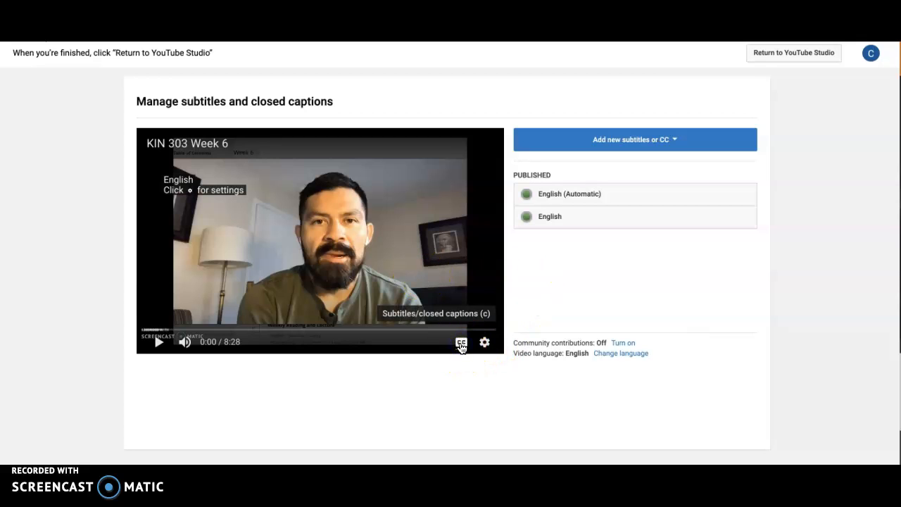
left_click(462, 367)
left_click(460, 345)
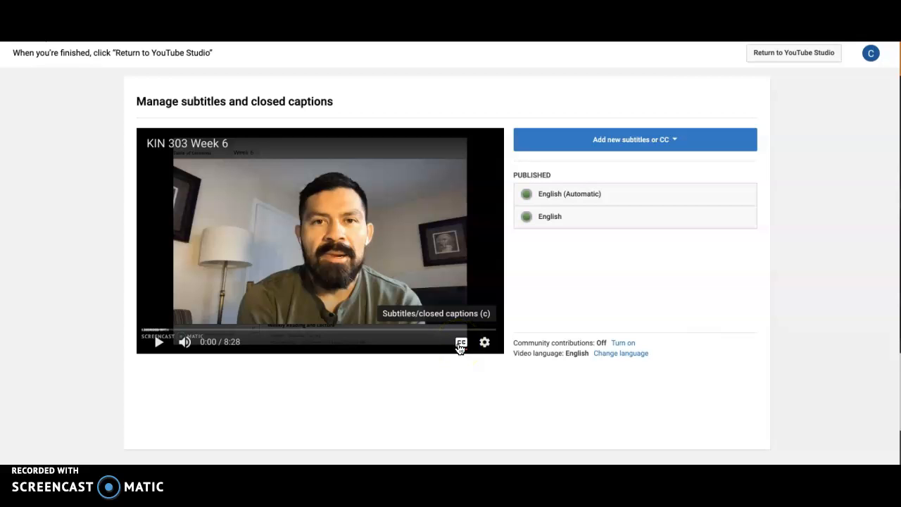
left_click(473, 392)
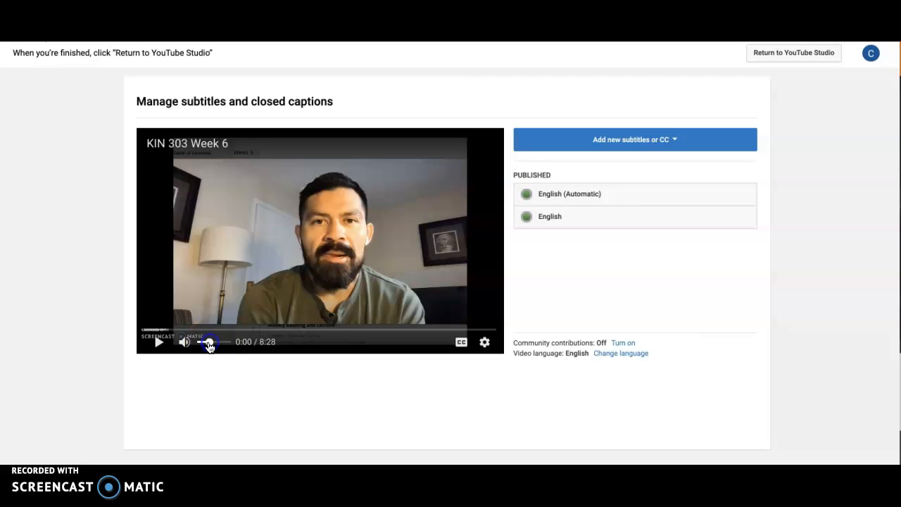
Step: Play the opening seconds of the preview with captions turned on to check the edited first subtitle, and pause it
left_click(158, 343)
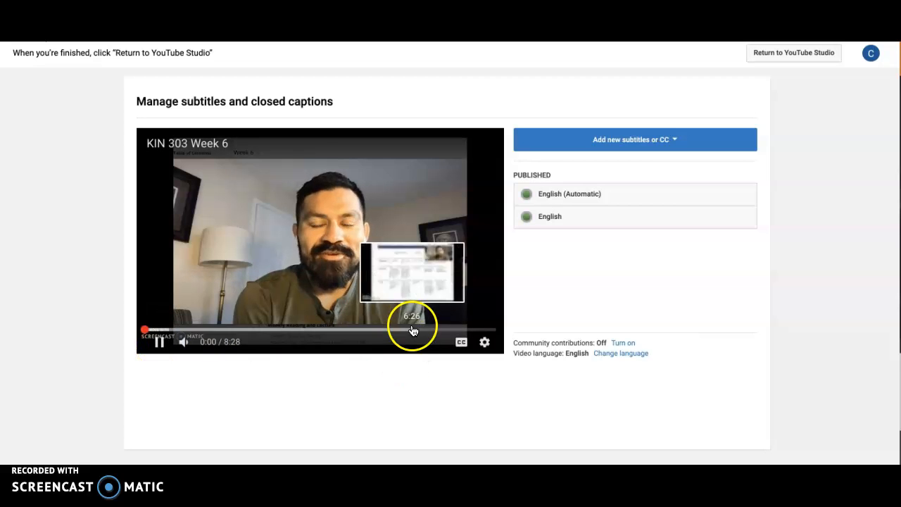
left_click(461, 343)
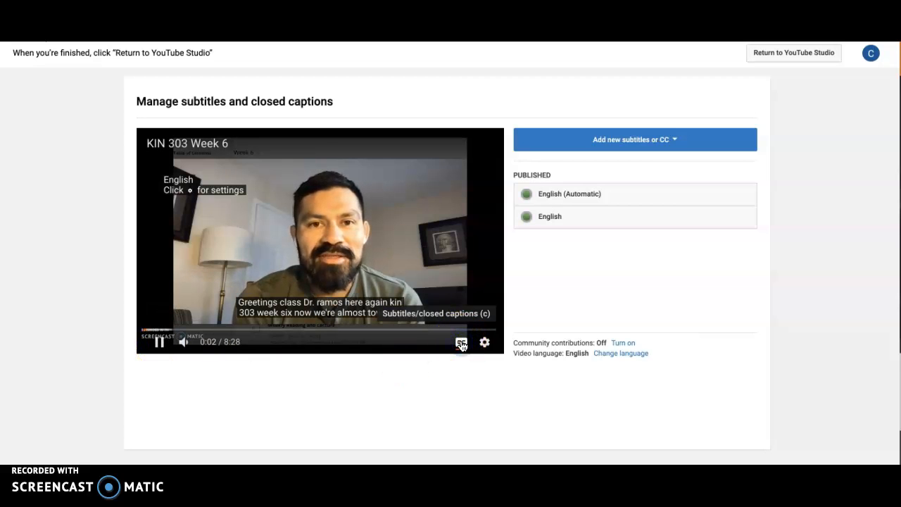
left_click(160, 342)
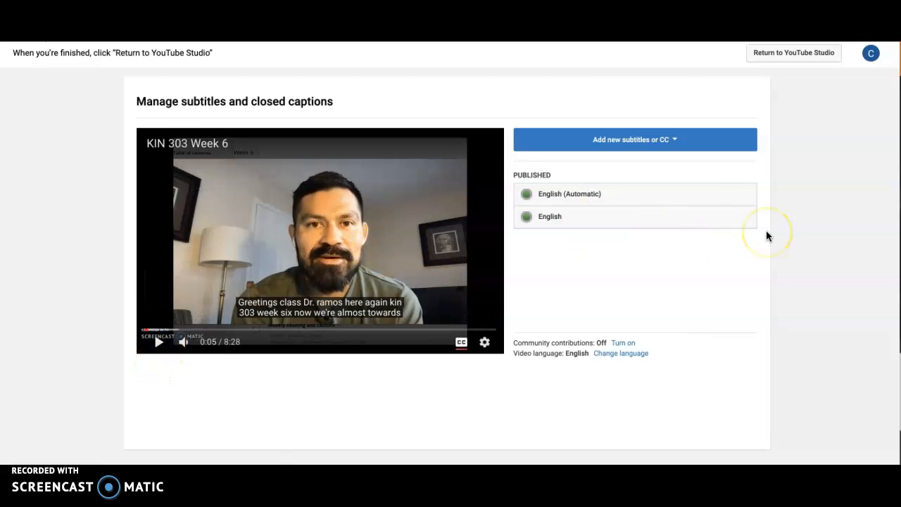